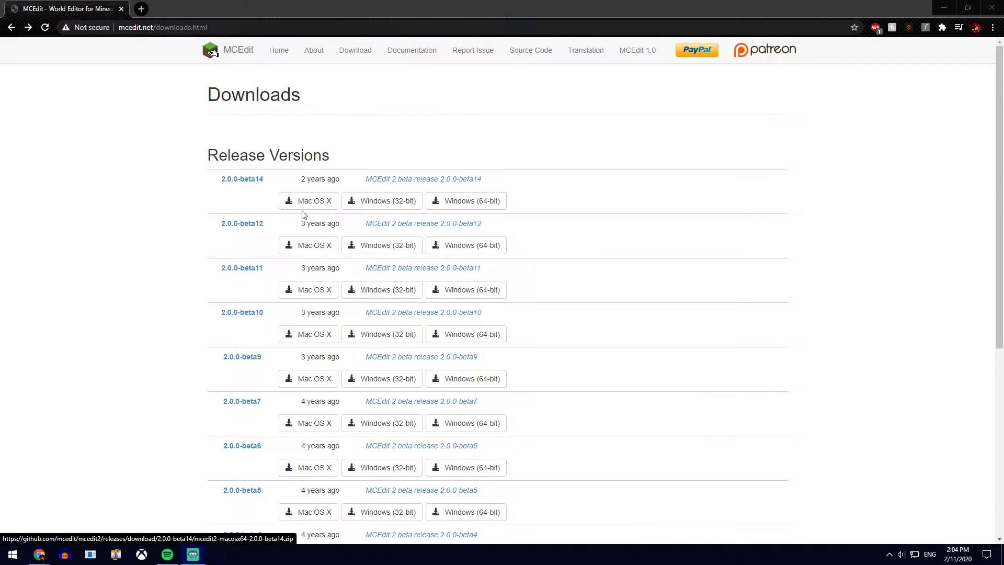
Download the 64-bit Windows build of MCEdit 2.0.0-beta14 and extract it to Z:\Downloads\.
{"action": "left_click", "coordinate": [473, 204]}
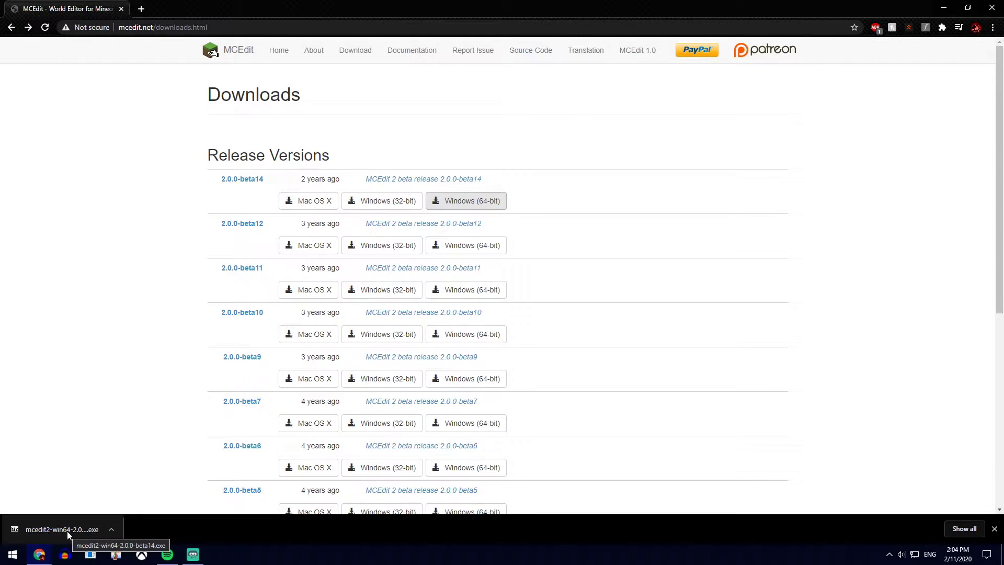
{"action": "left_click", "coordinate": [67, 532]}
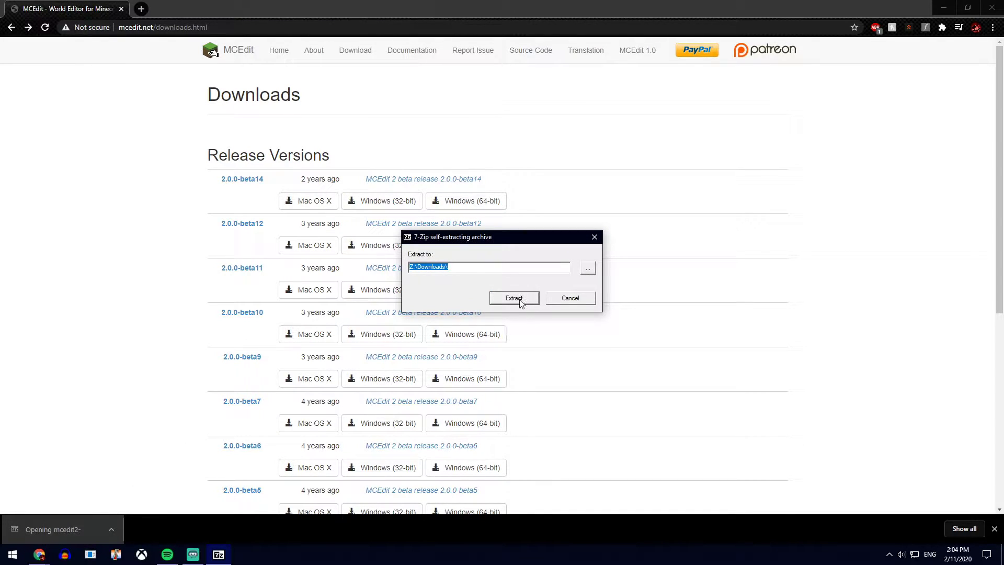
{"action": "left_click", "coordinate": [515, 298]}
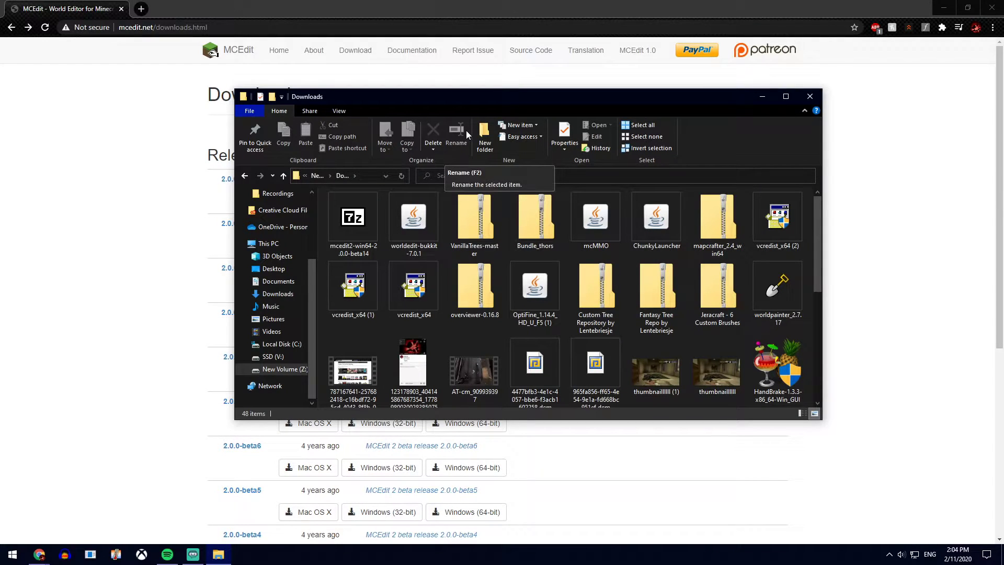
Copy the extracted mcedit2-win64-2.0.0-beta14 folder from Downloads to the desktop.
{"action": "scroll", "coordinate": [407, 249], "scroll_direction": "down", "scroll_amount": 5}
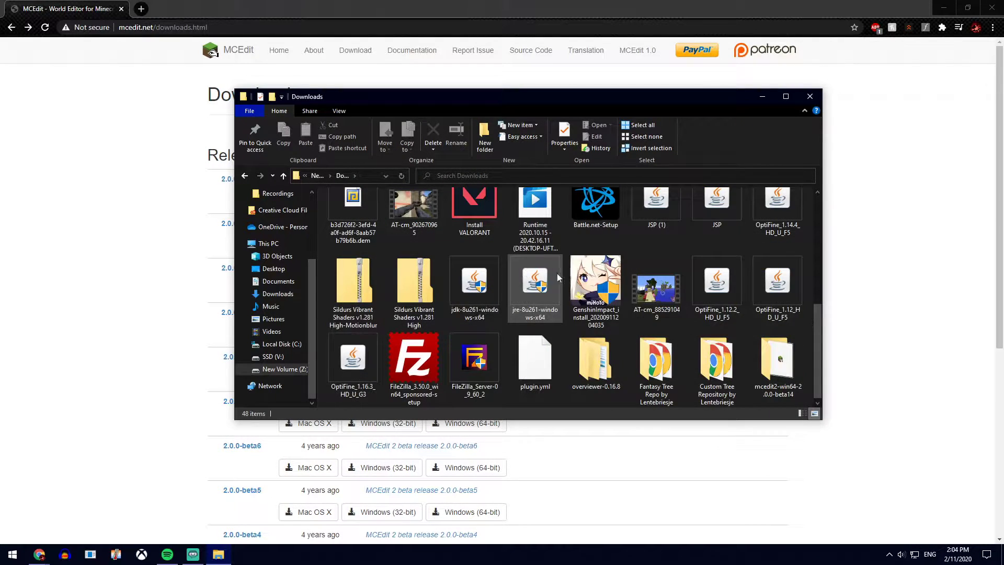
{"action": "left_click", "coordinate": [779, 366]}
{"action": "left_click", "coordinate": [944, 8]}
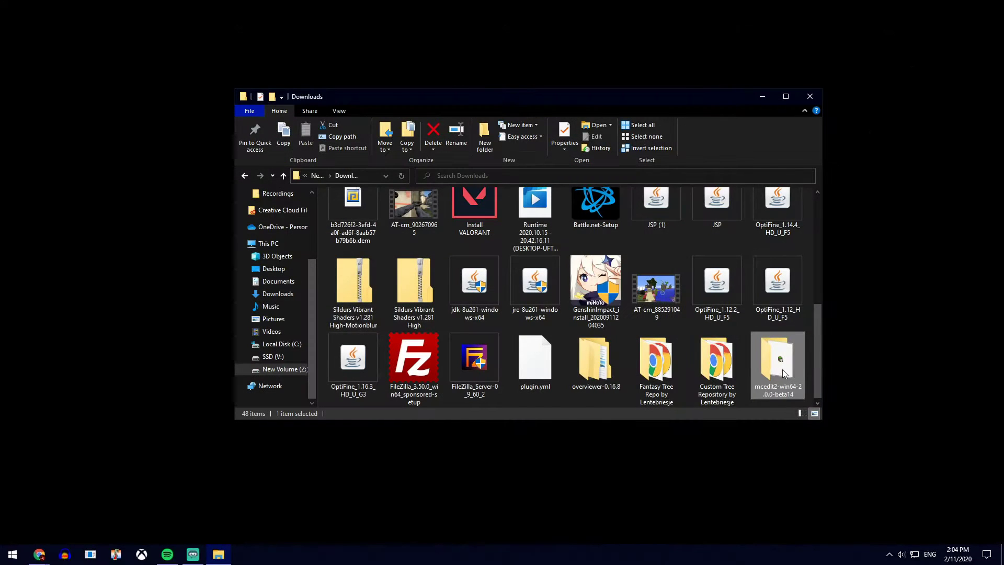
{"action": "left_click", "coordinate": [88, 75]}
{"action": "key", "text": "ctrl+v"}
{"action": "left_click_drag", "start_coordinate": [60, 23], "coordinate": [20, 24]}
{"action": "left_click", "coordinate": [67, 31]}
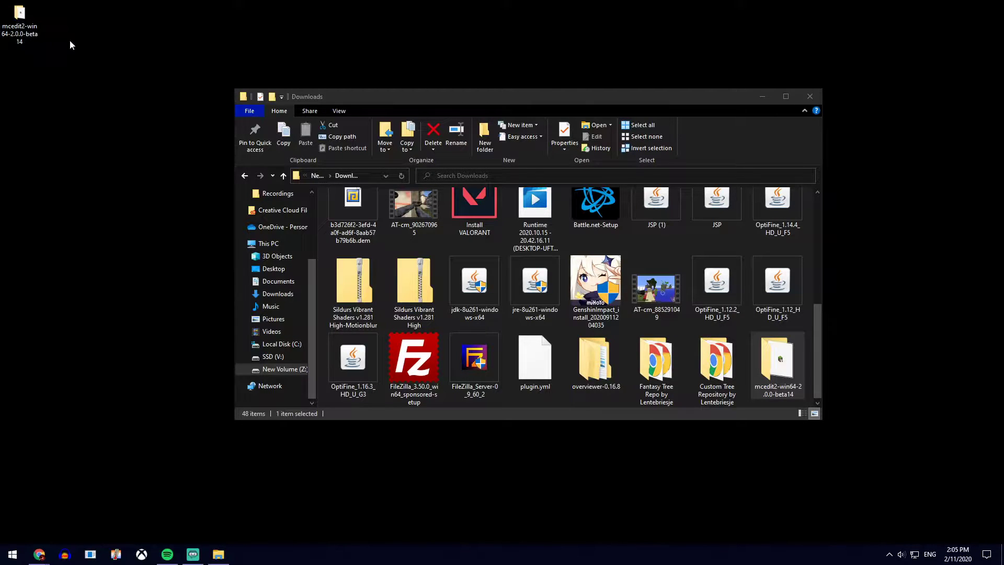
Launch mcedit2 from the folder on the desktop and view the Minecraft versions it offers.
{"action": "left_click", "coordinate": [24, 25]}
{"action": "double_click", "coordinate": [24, 24]}
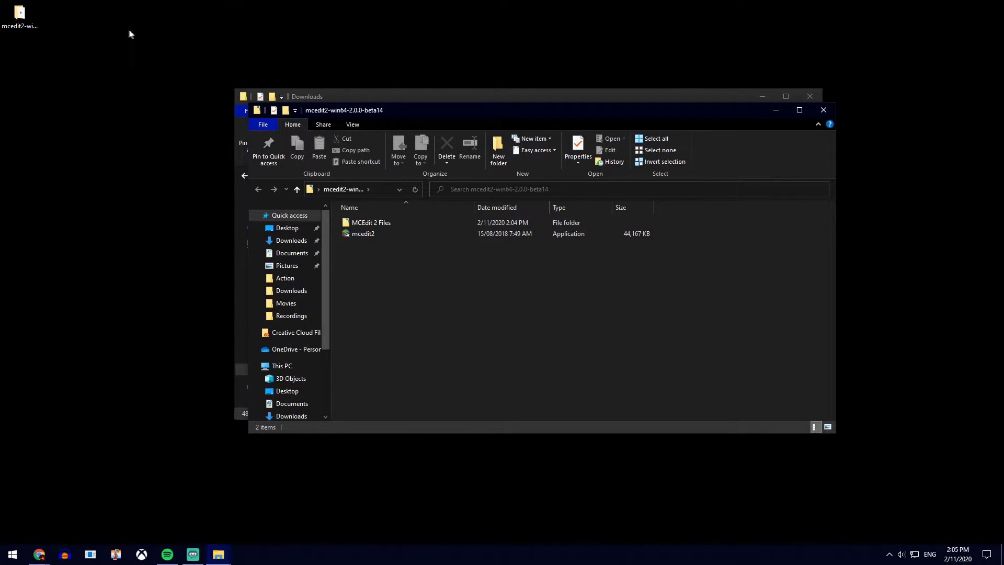
{"action": "left_click", "coordinate": [376, 234]}
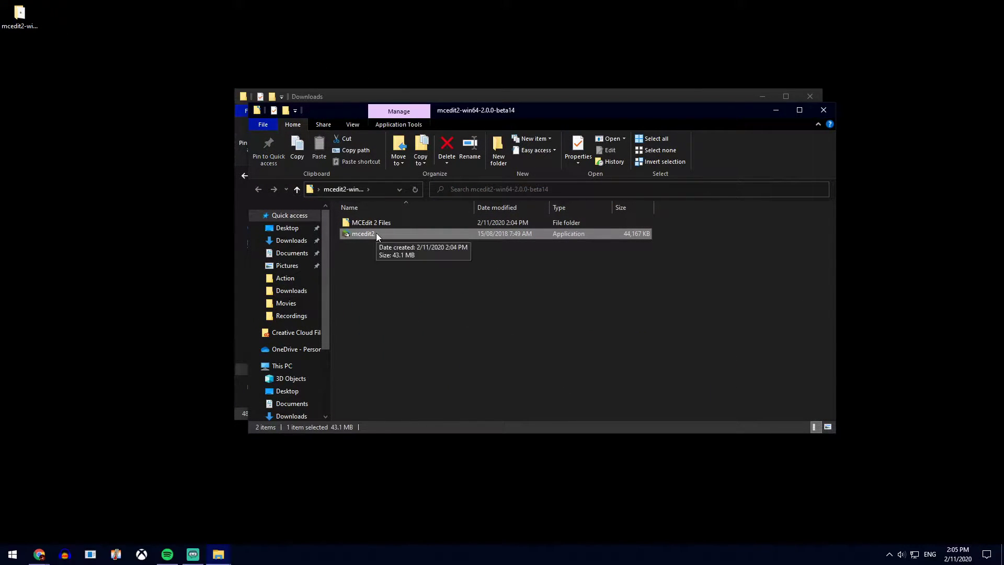
{"action": "double_click", "coordinate": [380, 234]}
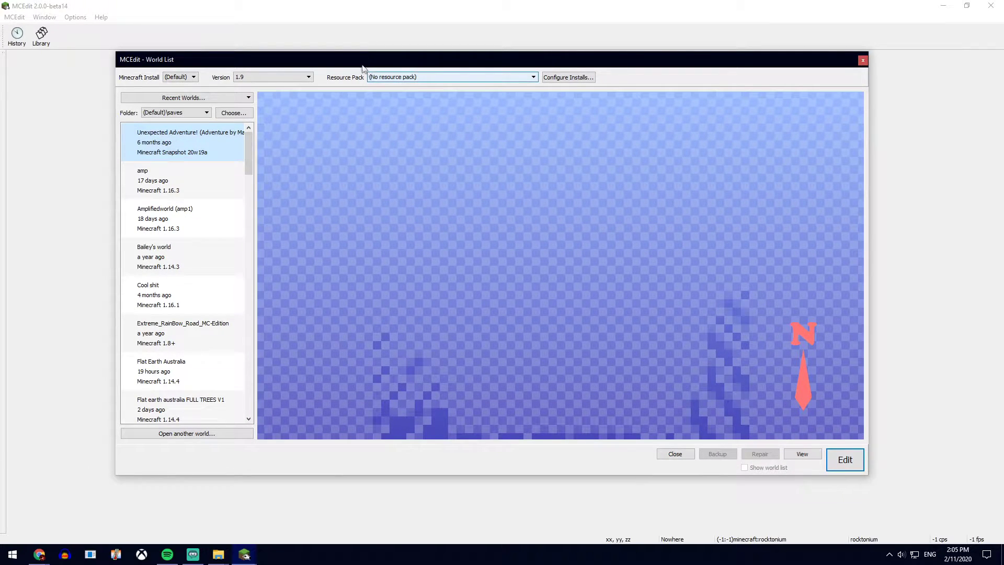
{"action": "left_click", "coordinate": [301, 85]}
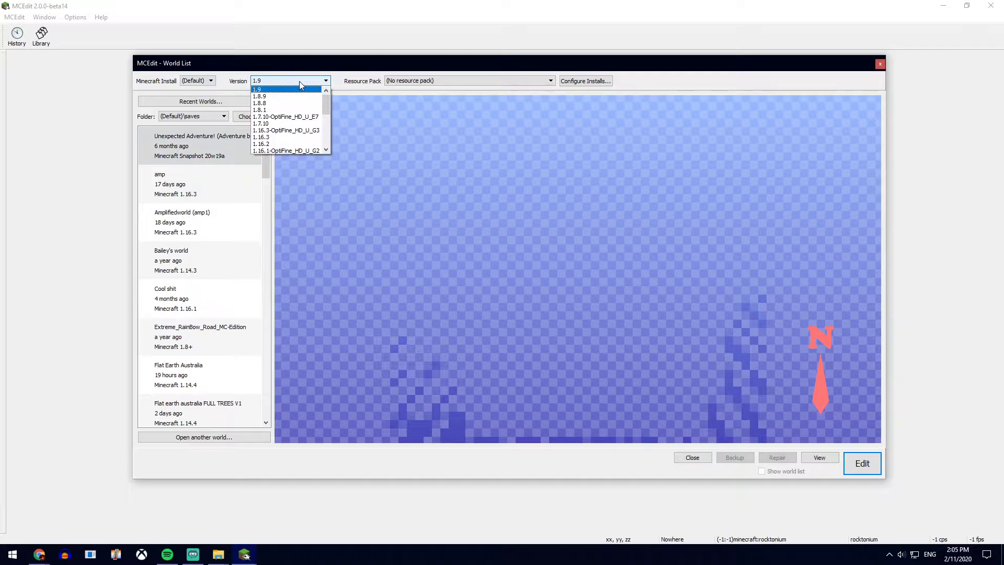
{"action": "left_click", "coordinate": [315, 73]}
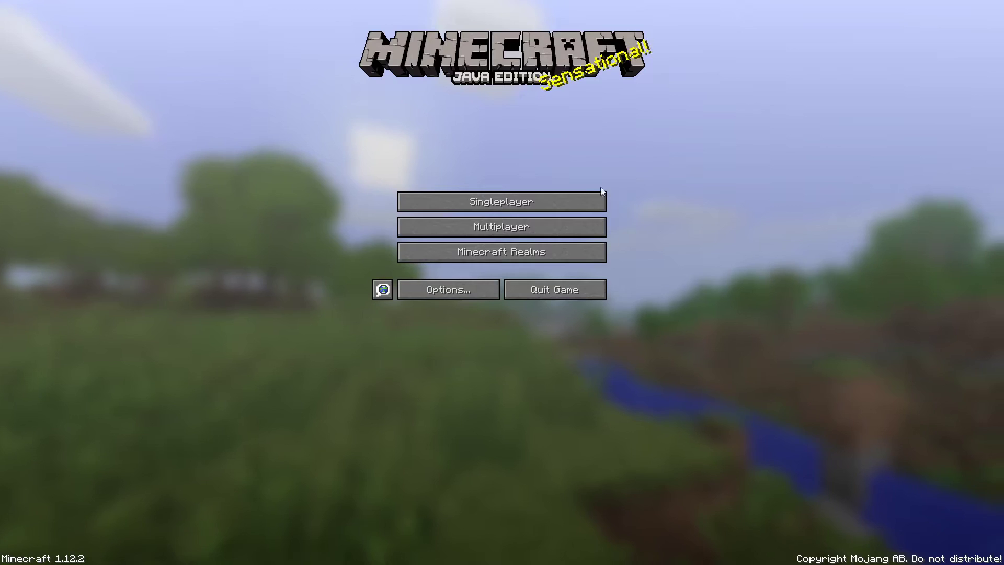
Start a new singleplayer world in Minecraft 1.12.2 and set its game mode to Creative.
{"action": "left_click", "coordinate": [596, 203]}
{"action": "left_click", "coordinate": [620, 520]}
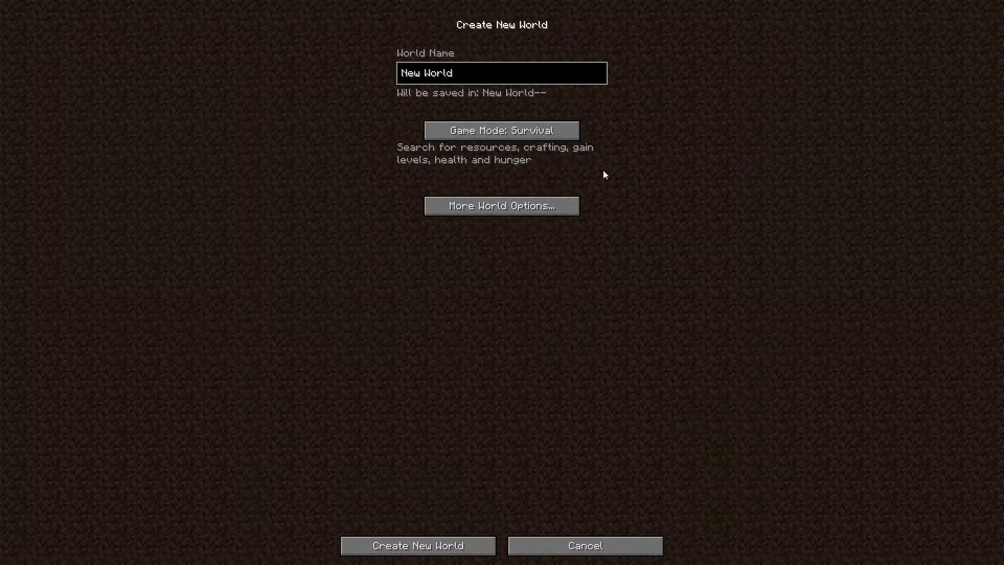
{"action": "left_click", "coordinate": [548, 133]}
{"action": "left_click", "coordinate": [545, 131]}
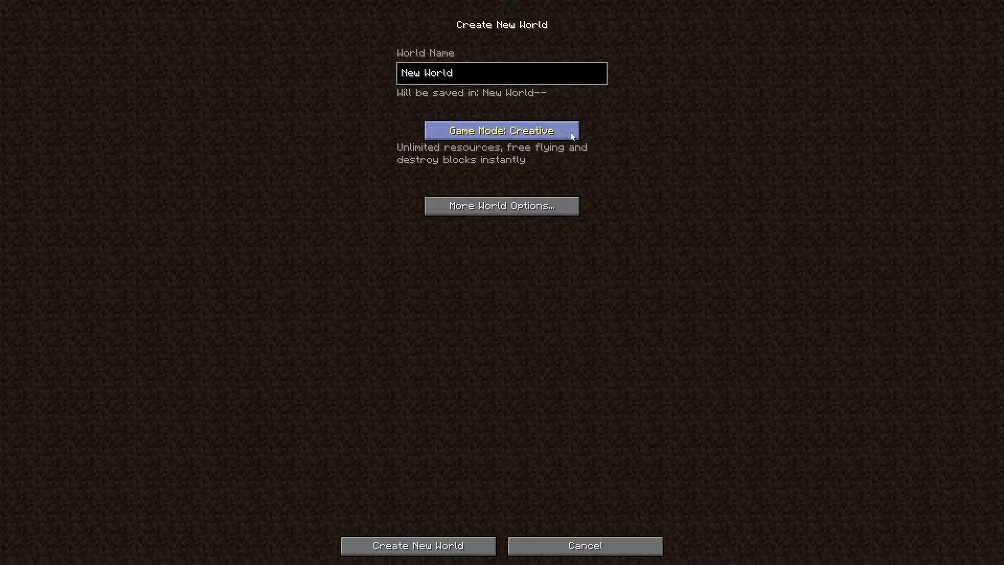
Set the new world's type to Superflat and turn off structure generation.
{"action": "left_click", "coordinate": [531, 206]}
{"action": "left_click", "coordinate": [652, 120]}
{"action": "left_click", "coordinate": [652, 120]}
{"action": "left_click", "coordinate": [651, 120]}
{"action": "left_click", "coordinate": [651, 120]}
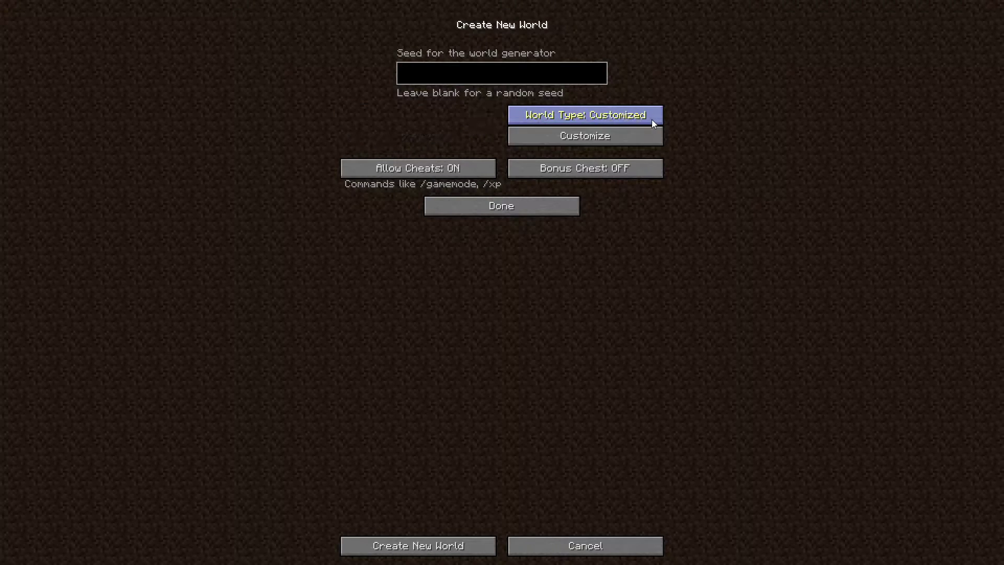
{"action": "left_click", "coordinate": [654, 122]}
{"action": "left_click", "coordinate": [654, 121]}
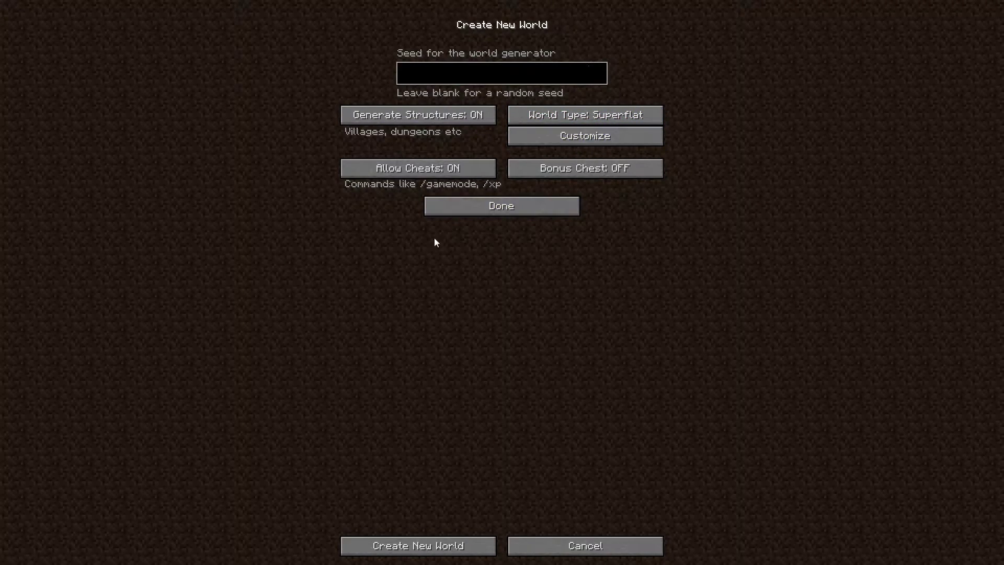
{"action": "left_click", "coordinate": [418, 117]}
{"action": "left_click", "coordinate": [548, 212]}
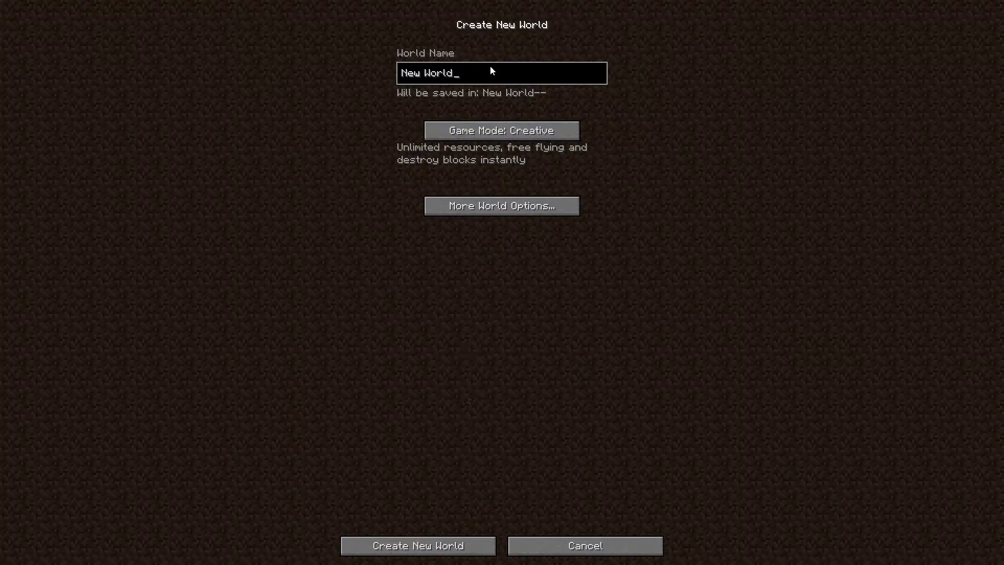
Replace the default world name with Structure3.
{"action": "key", "text": "BackSpace"}
{"action": "key", "text": "BackSpace"}
{"action": "key", "text": "BackSpace"}
{"action": "key", "text": "BackSpace"}
{"action": "key", "text": "BackSpace"}
{"action": "key", "text": "BackSpace"}
{"action": "key", "text": "BackSpace"}
{"action": "key", "text": "BackSpace"}
{"action": "key", "text": "BackSpace"}
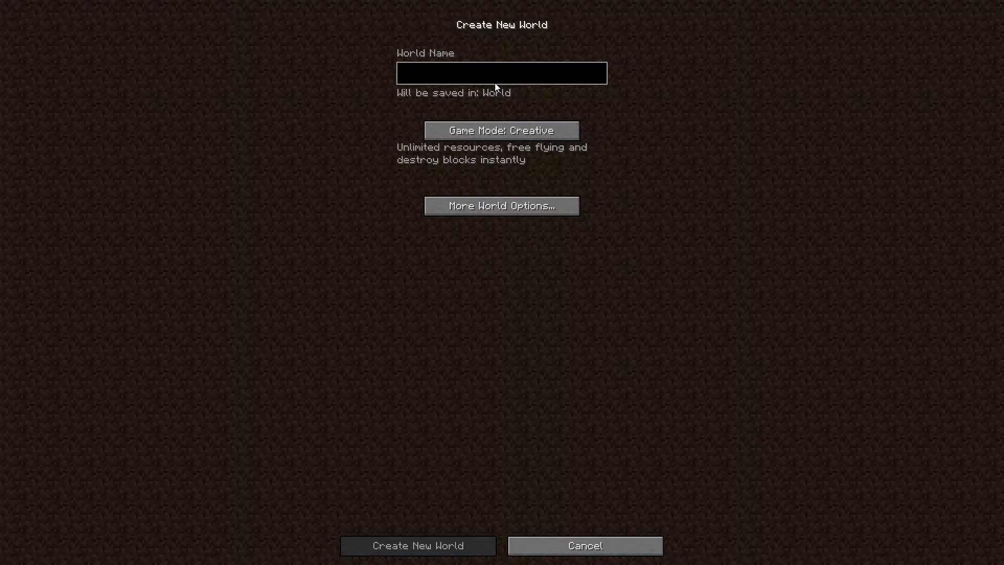
{"action": "type", "text": "Structure3"}
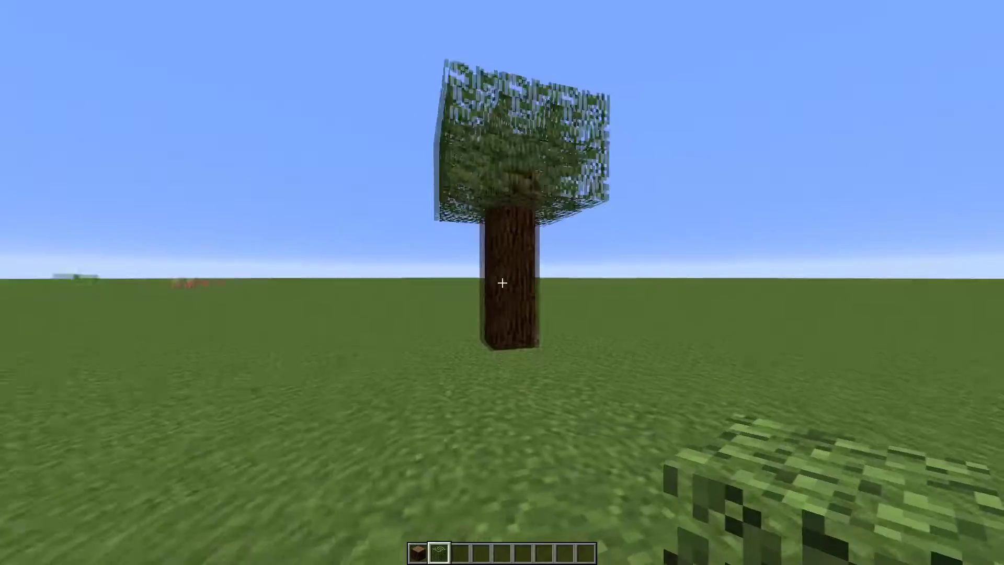
{"action": "key", "text": "3"}
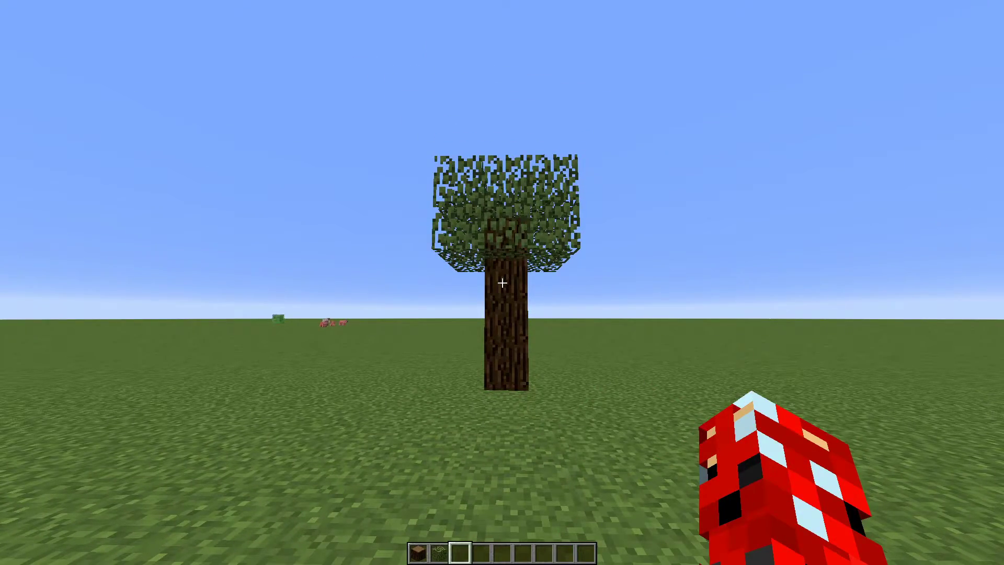
{"action": "key", "text": "w"}
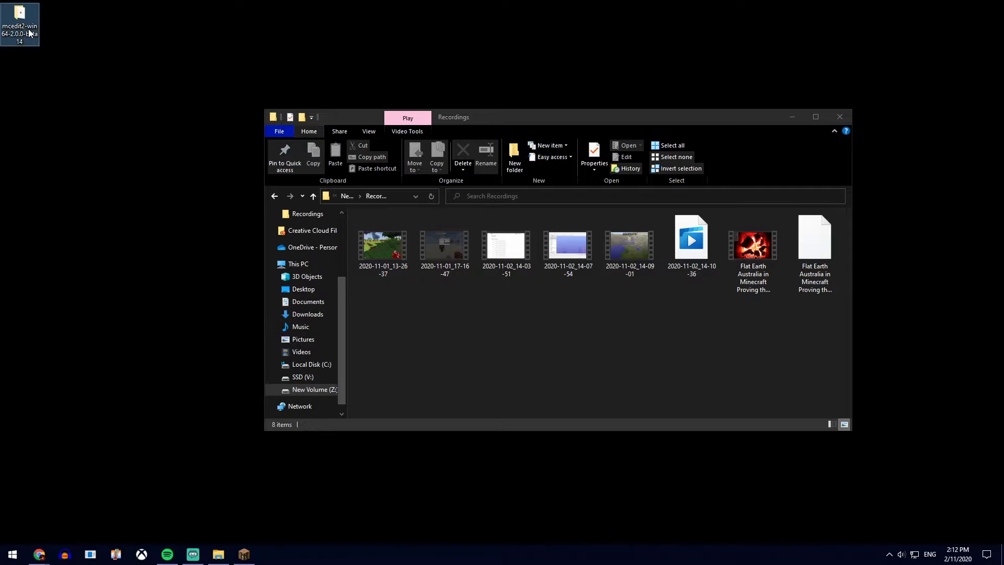
Launch mcedit2 again and open the Structure3 world for editing.
{"action": "double_click", "coordinate": [446, 254]}
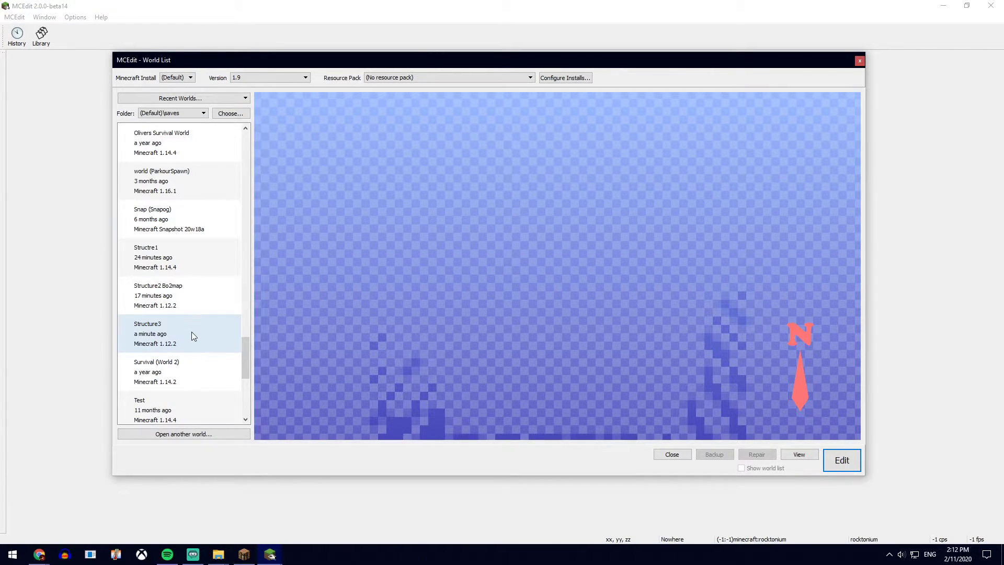
{"action": "left_click", "coordinate": [191, 332]}
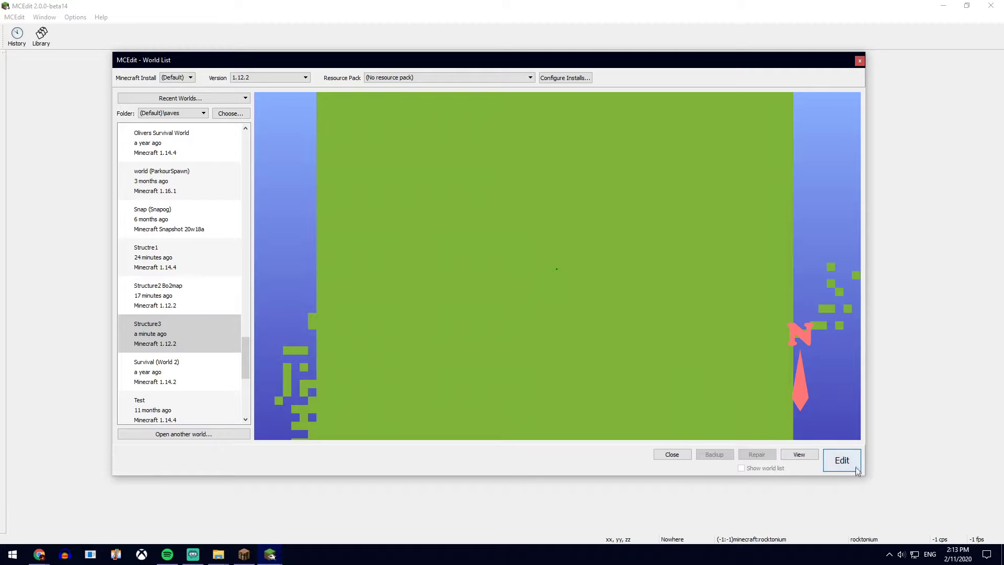
{"action": "left_click", "coordinate": [841, 460]}
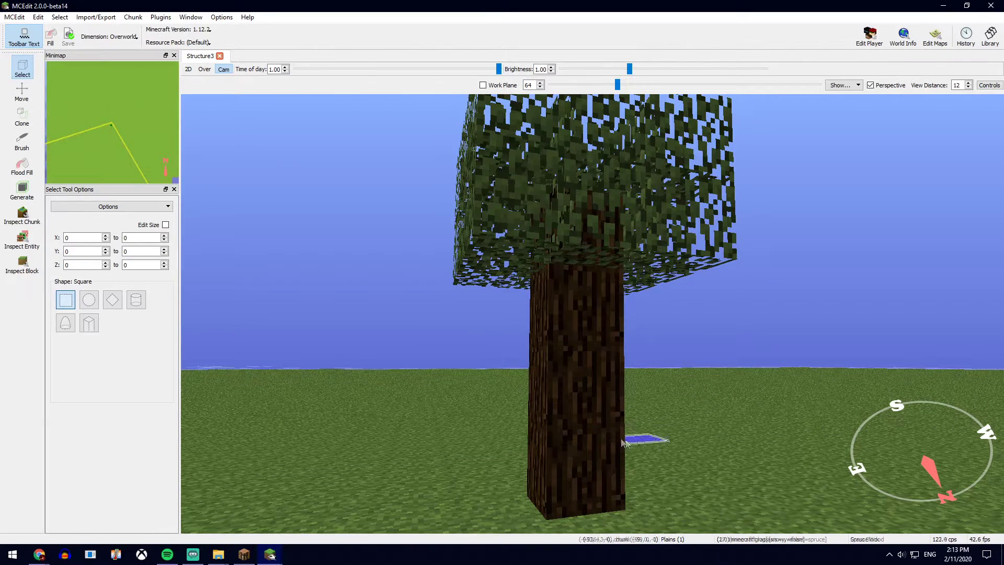
Examine the tree in the Structure3 world from different sides and distances.
{"action": "key", "text": "d"}
{"action": "key", "text": "a"}
{"action": "key", "text": "a"}
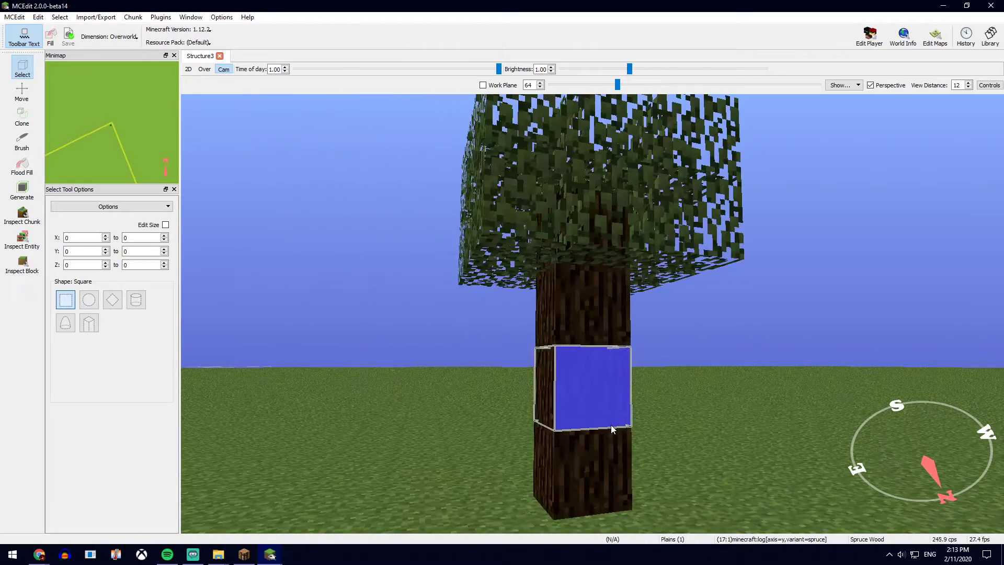
{"action": "key", "text": "s"}
{"action": "key", "text": "d"}
{"action": "key", "text": "w"}
{"action": "key", "text": "a"}
{"action": "key", "text": "d"}
{"action": "key", "text": "d"}
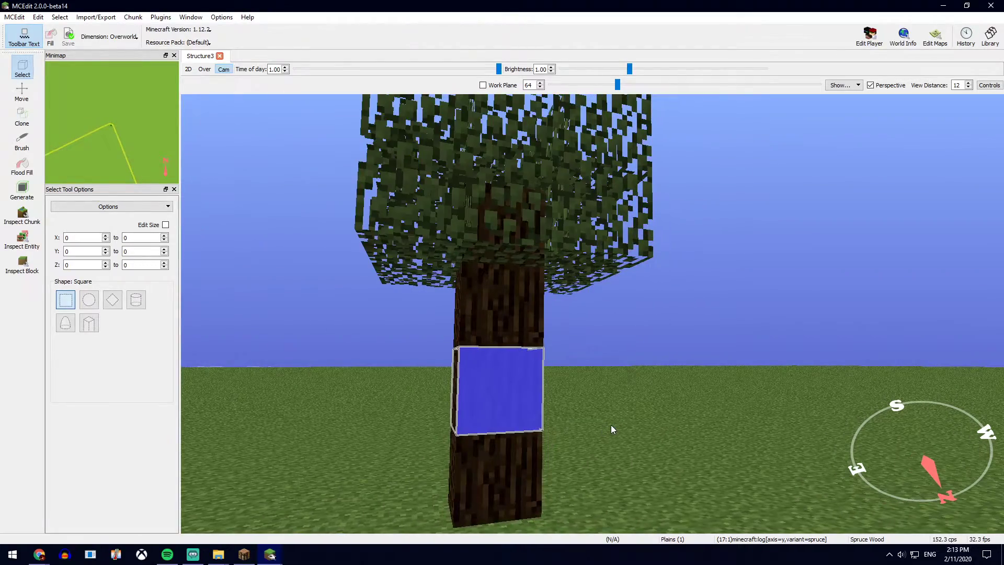
{"action": "right_click_drag", "start_coordinate": [626, 374], "coordinate": [609, 321]}
{"action": "key", "text": "s"}
{"action": "key", "text": "w"}
{"action": "key", "text": "a"}
{"action": "key", "text": "s"}
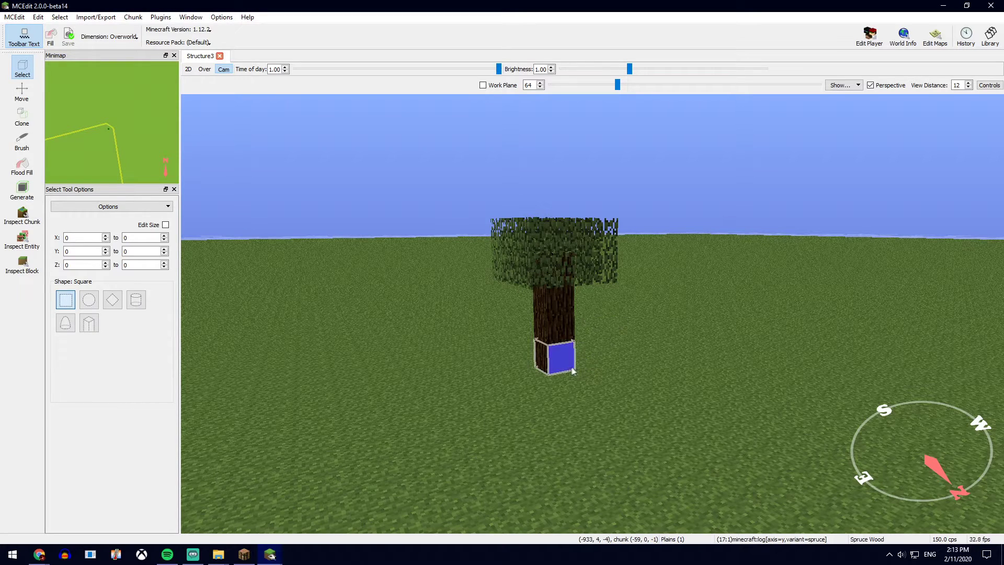
Draw a square selection box beside the tree and stretch it to X -935 to -930, Y 4 to 9, Z -6 to -5.
{"action": "left_click", "coordinate": [523, 406]}
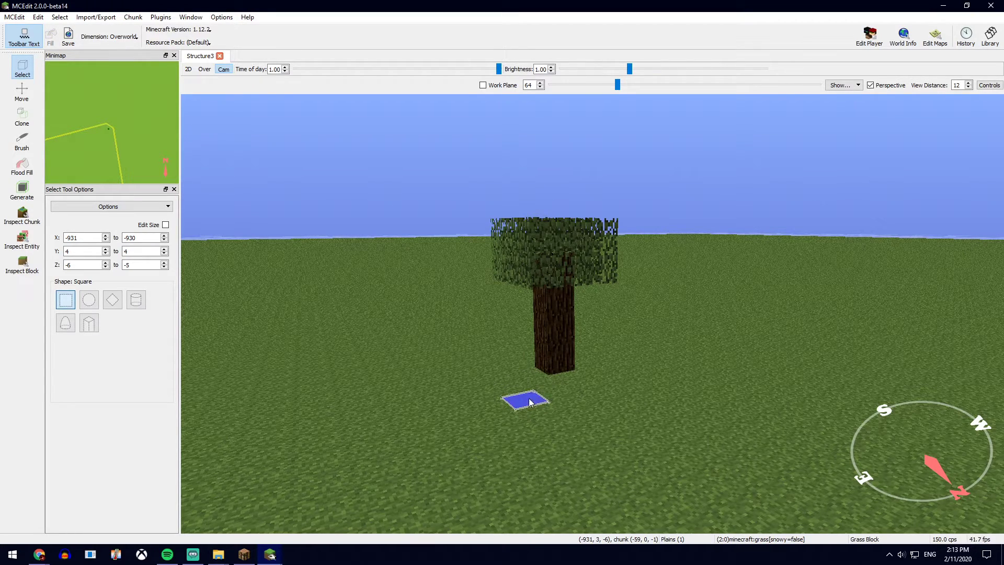
{"action": "left_click_drag", "start_coordinate": [574, 352], "coordinate": [550, 231]}
{"action": "key", "text": "d"}
{"action": "key", "text": "space"}
{"action": "right_click_drag", "start_coordinate": [473, 227], "coordinate": [592, 314]}
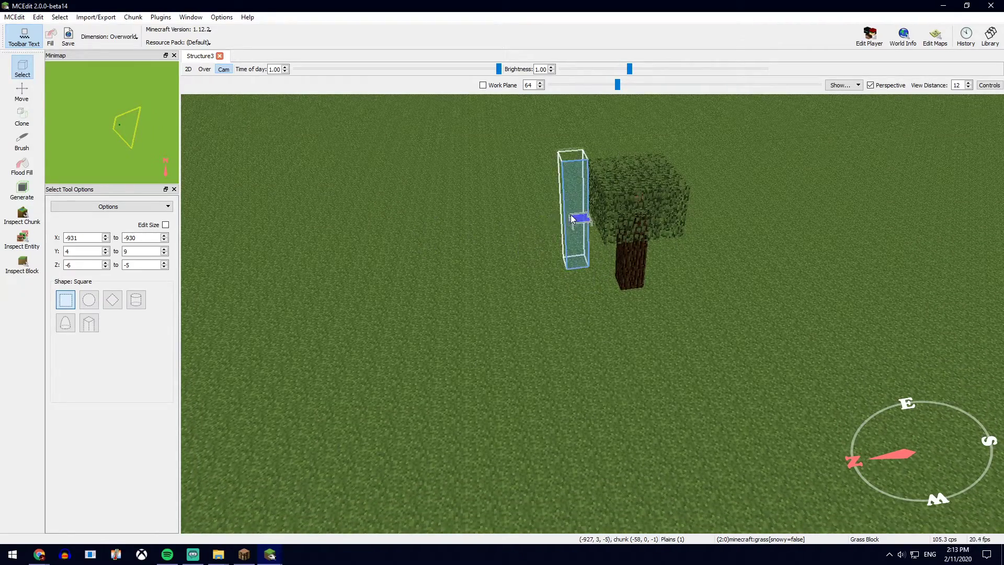
{"action": "key", "text": "w"}
{"action": "key", "text": "d"}
{"action": "left_click_drag", "start_coordinate": [538, 211], "coordinate": [569, 264]}
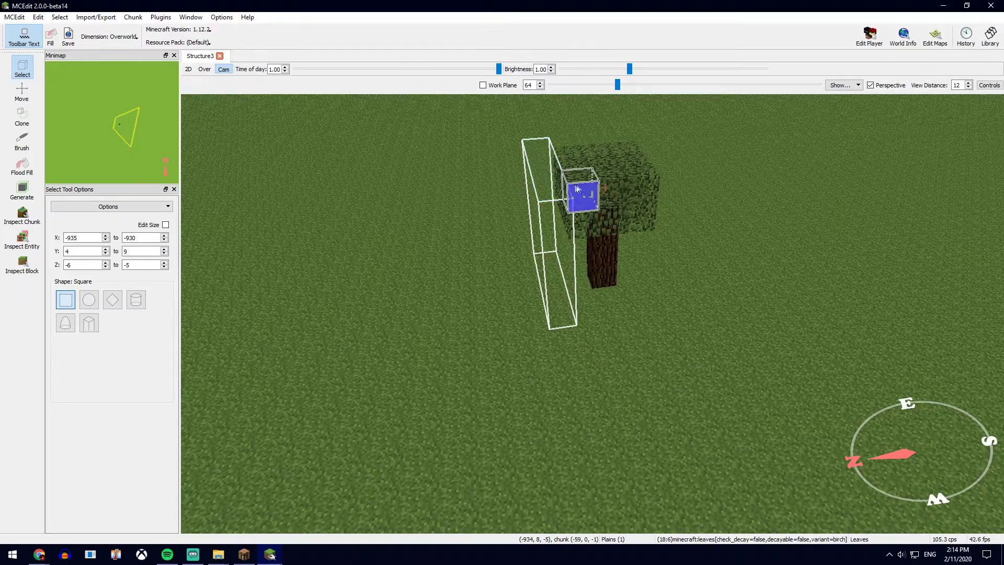
Extend the selection box over the whole tree to Z -2 and pull its lower X boundary in to -934.
{"action": "key", "text": "d"}
{"action": "right_click_drag", "start_coordinate": [612, 235], "coordinate": [538, 225]}
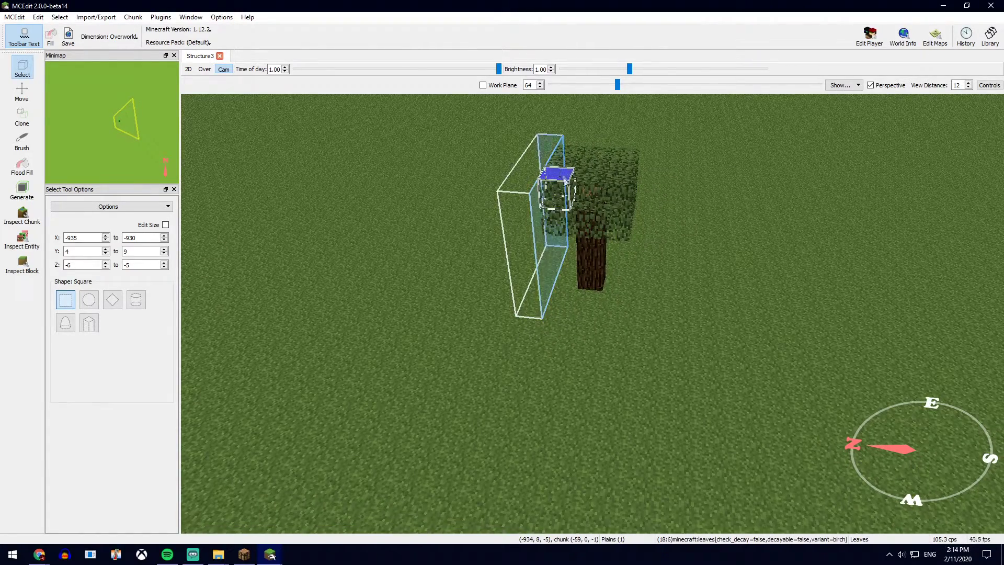
{"action": "left_click_drag", "start_coordinate": [551, 245], "coordinate": [631, 251]}
{"action": "left_click_drag", "start_coordinate": [584, 222], "coordinate": [510, 188]}
{"action": "key", "text": "a"}
{"action": "key", "text": "w"}
{"action": "key", "text": "a"}
{"action": "right_click_drag", "start_coordinate": [552, 205], "coordinate": [668, 179]}
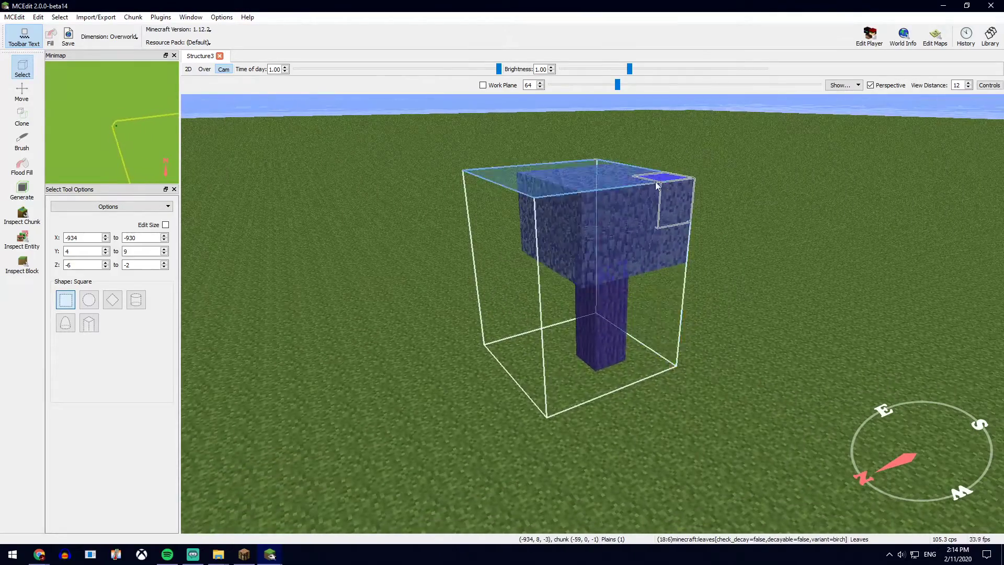
Tighten the selection box around the leaves by moving its lower Z boundary to -5 and its upper X boundary to -931.
{"action": "left_click_drag", "start_coordinate": [501, 213], "coordinate": [539, 214]}
{"action": "key", "text": "a"}
{"action": "right_click_drag", "start_coordinate": [444, 213], "coordinate": [743, 156]}
{"action": "key", "text": "d"}
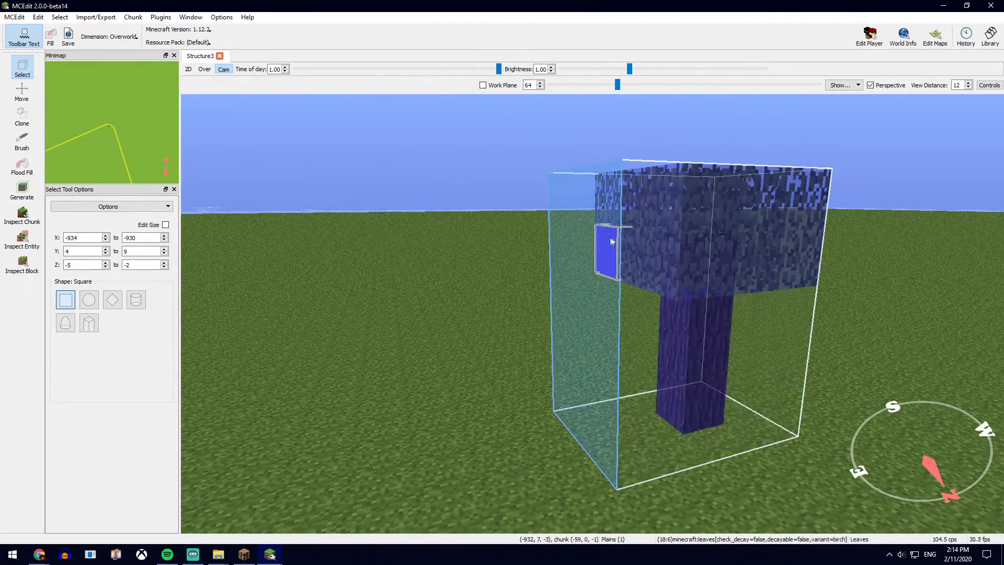
{"action": "left_click_drag", "start_coordinate": [612, 240], "coordinate": [637, 237]}
{"action": "right_click_drag", "start_coordinate": [577, 265], "coordinate": [559, 296]}
{"action": "key", "text": "s"}
{"action": "key", "text": "d"}
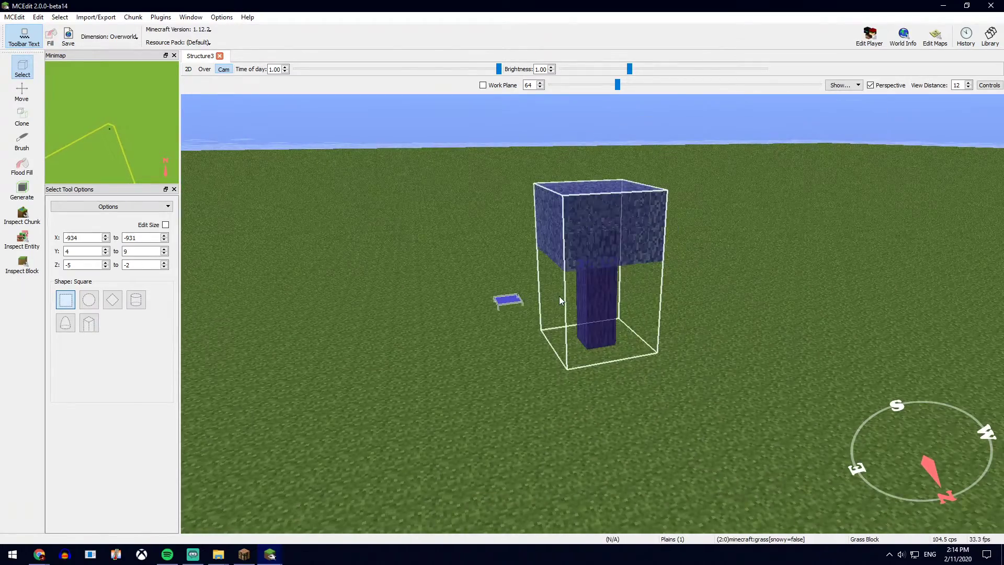
Export the selected tree as a schematic file named Quicktree in the Desktop folder.
{"action": "left_click", "coordinate": [102, 22]}
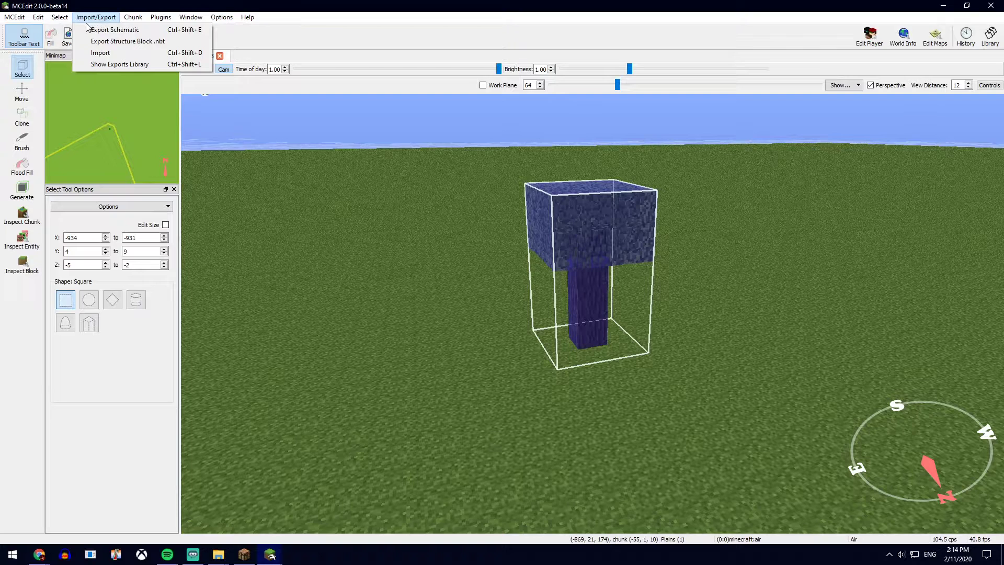
{"action": "left_click", "coordinate": [123, 32]}
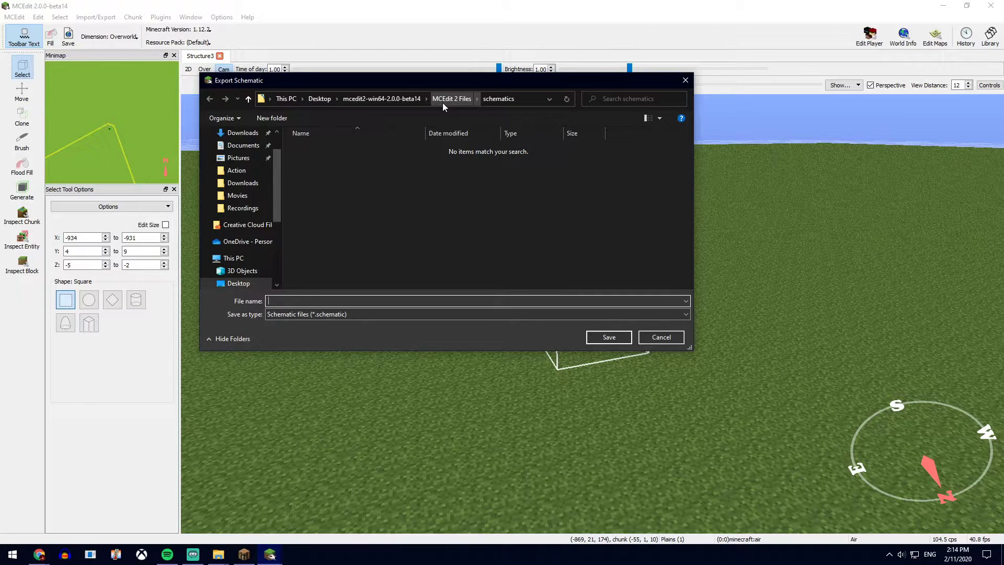
{"action": "scroll", "coordinate": [264, 205], "scroll_direction": "up", "scroll_amount": 2}
{"action": "left_click", "coordinate": [232, 154]}
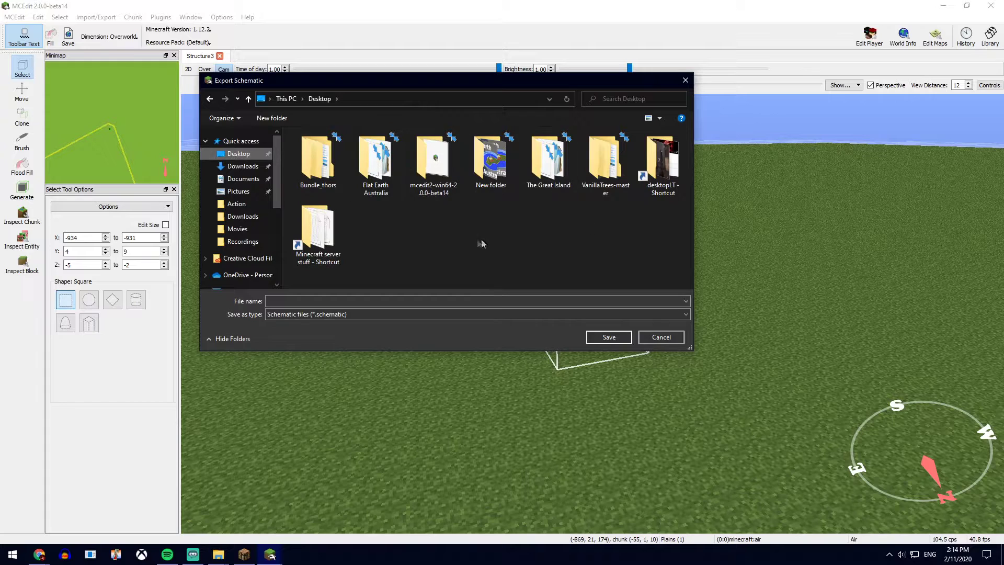
{"action": "right_click", "coordinate": [462, 224]}
{"action": "key", "text": "Escape"}
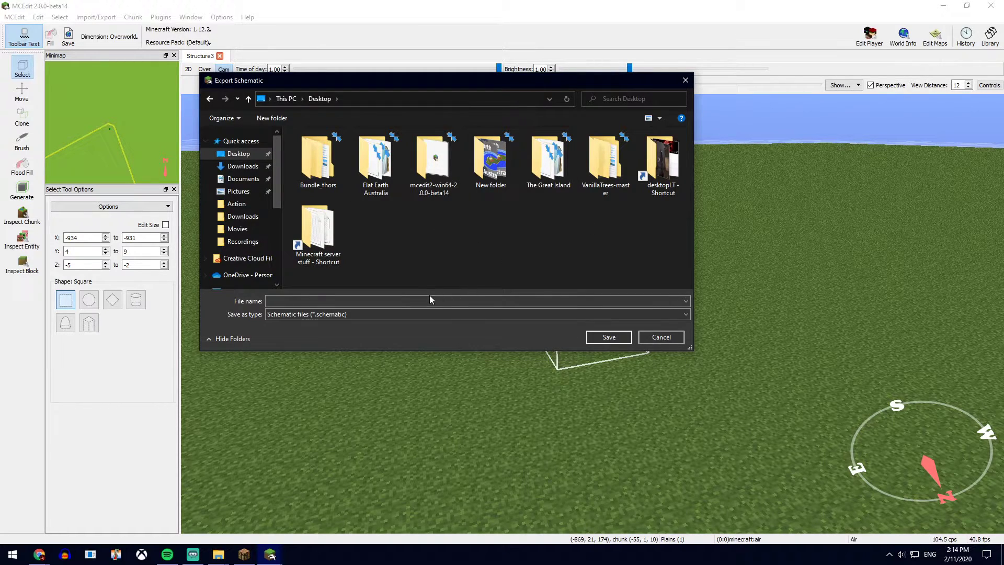
{"action": "left_click", "coordinate": [429, 300]}
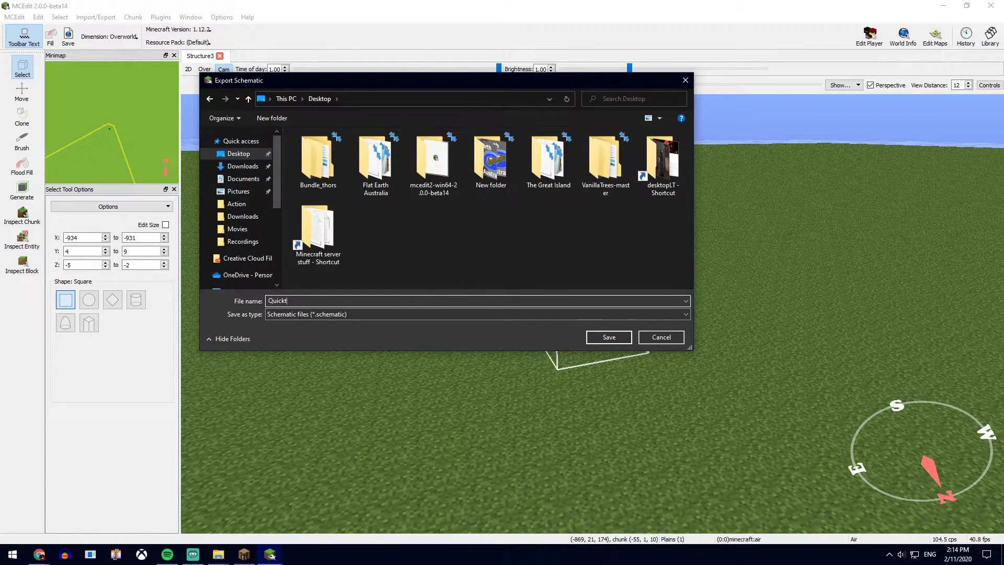
{"action": "left_click", "coordinate": [605, 341]}
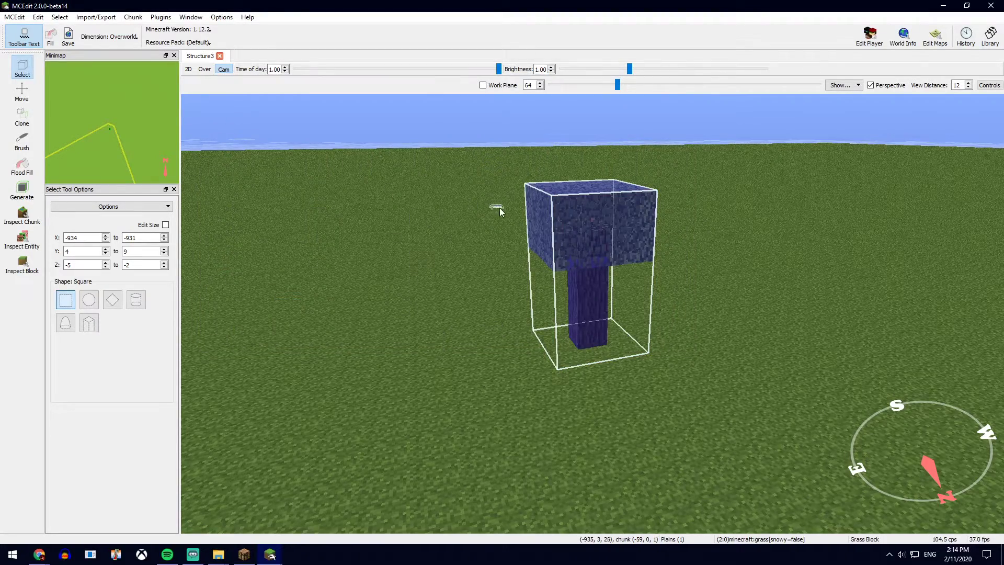
Close MCEdit and the mcedit2-win64-2.0.0-beta14 folder window, and launch WorldPainter.
{"action": "left_click", "coordinate": [990, 7]}
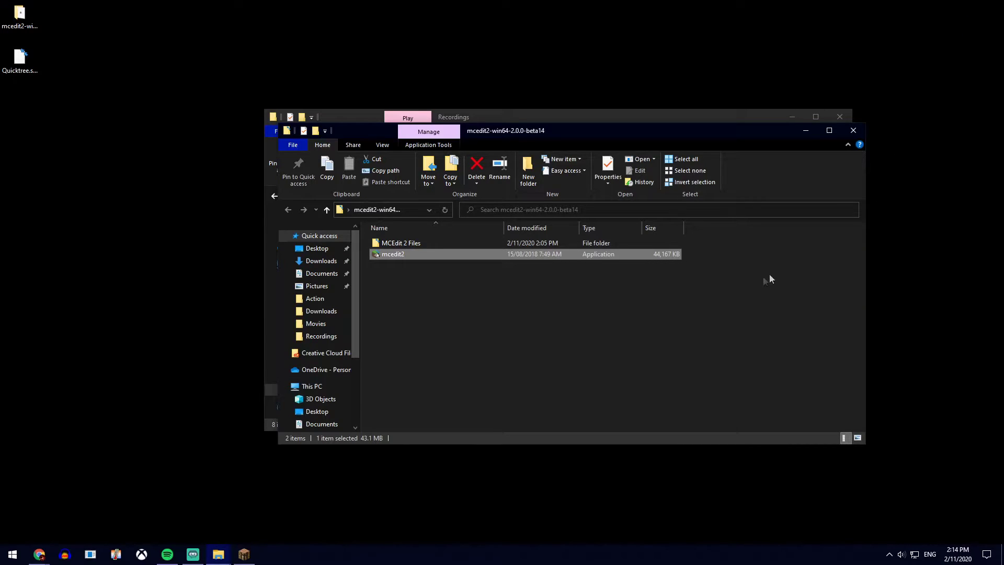
{"action": "left_click", "coordinate": [774, 277]}
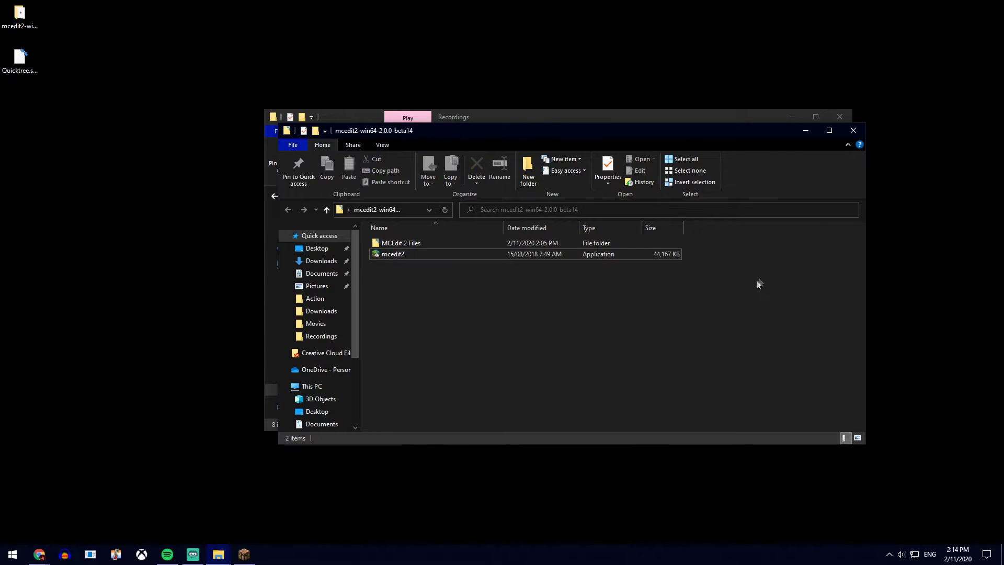
{"action": "left_click", "coordinate": [854, 130]}
{"action": "key", "text": "super"}
{"action": "type", "text": "worldpainter"}
{"action": "key", "text": "Return"}
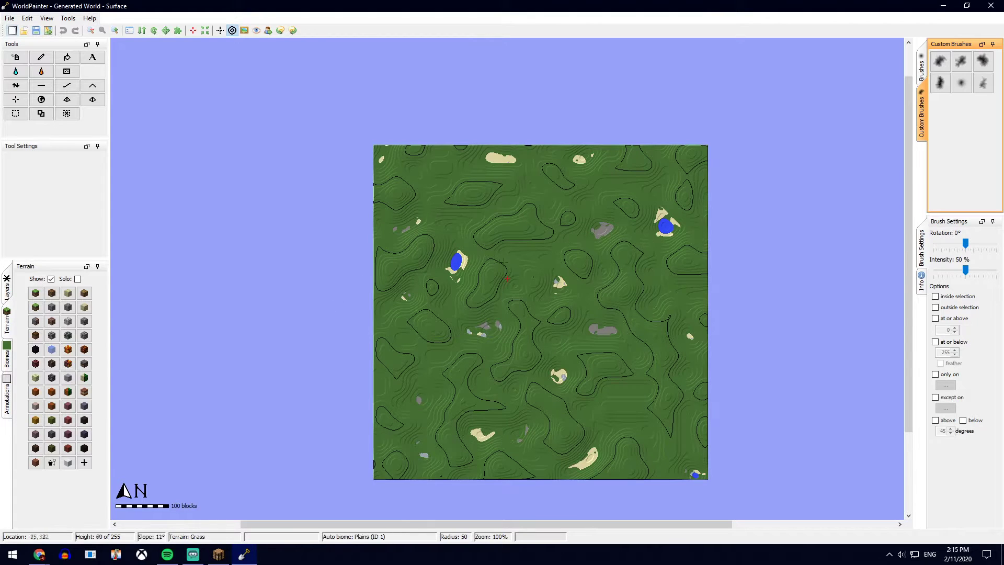
Create a custom object layer and add Quicktree.schematic from the Desktop as its object.
{"action": "left_click", "coordinate": [7, 291]}
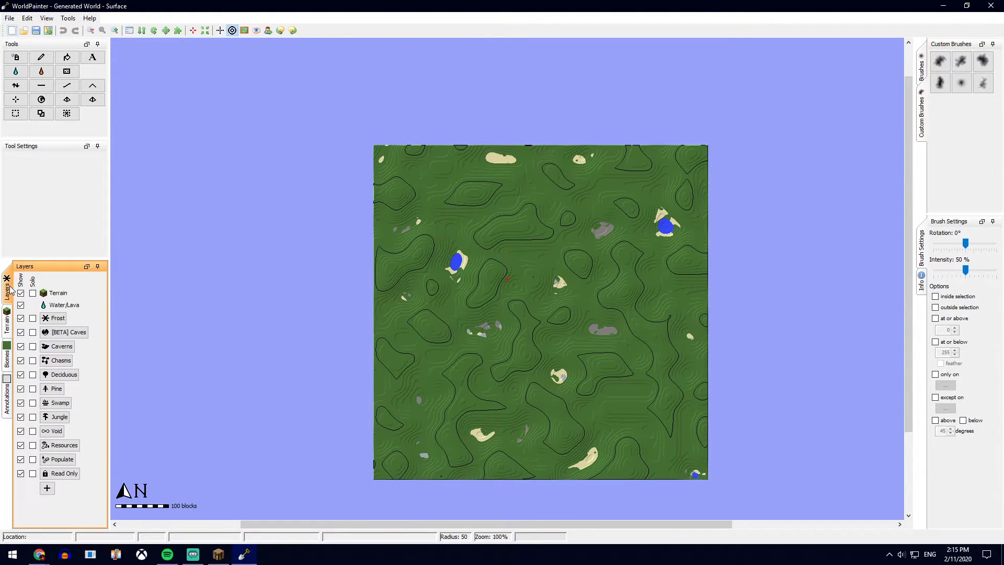
{"action": "left_click", "coordinate": [47, 492]}
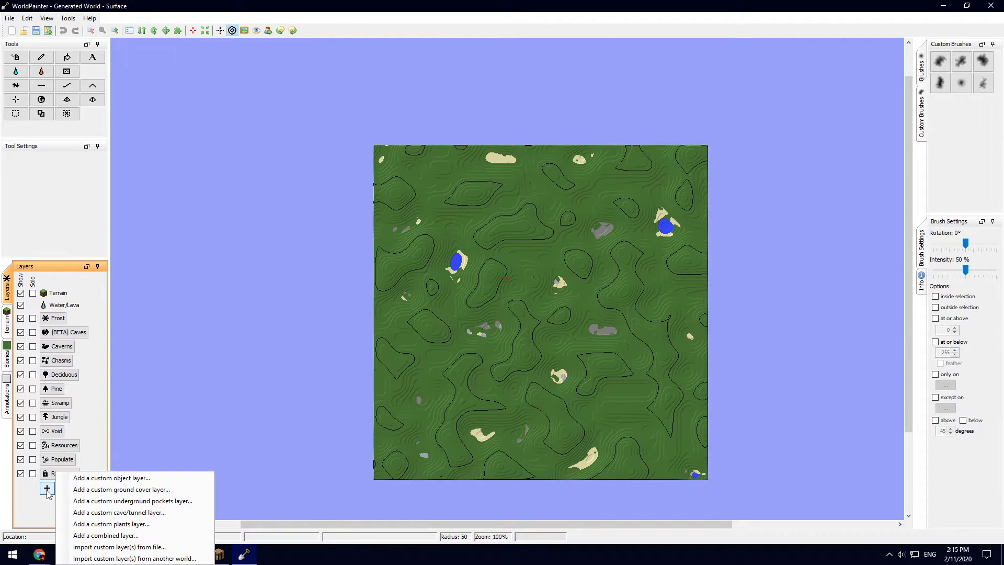
{"action": "left_click", "coordinate": [141, 478]}
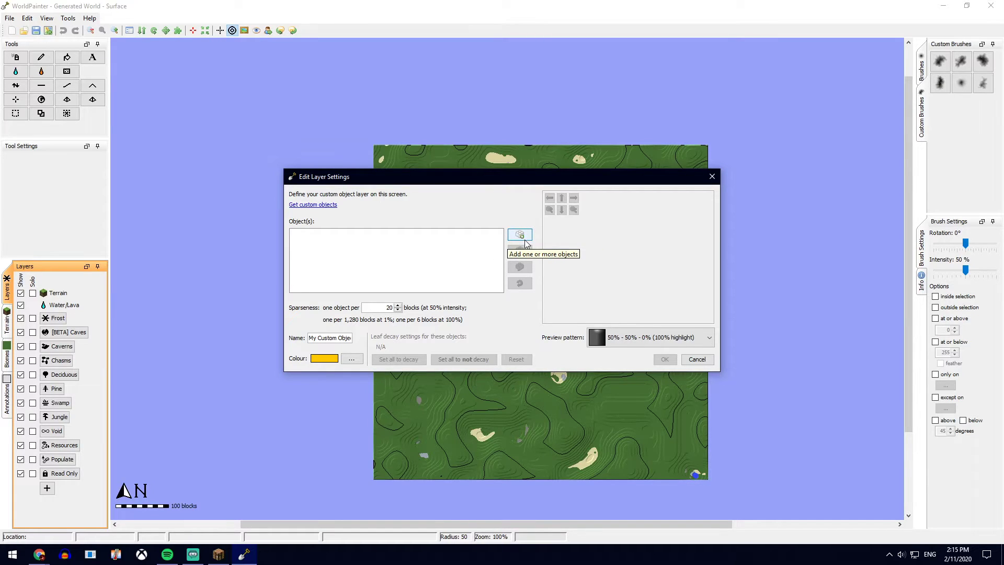
{"action": "left_click", "coordinate": [525, 241]}
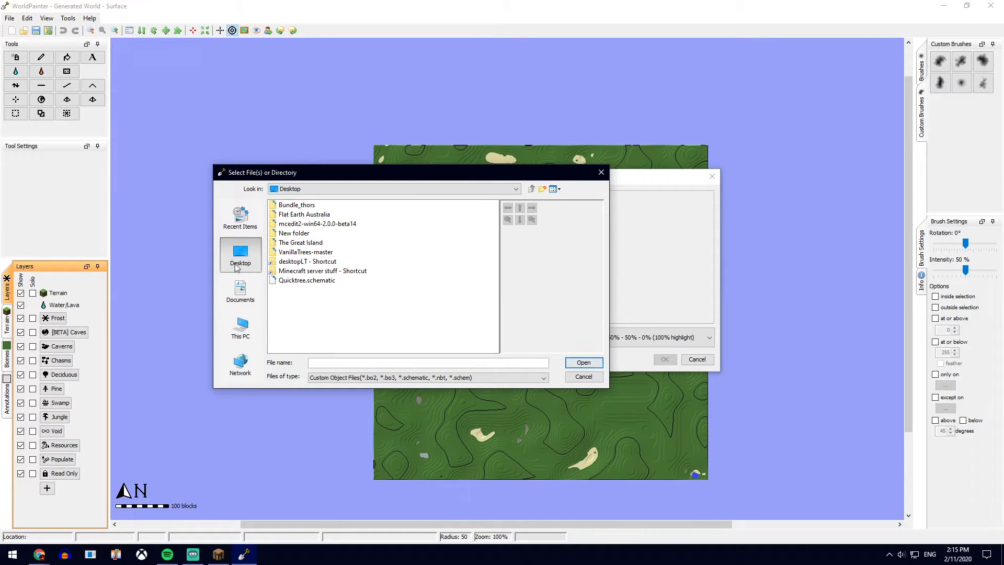
{"action": "left_click", "coordinate": [297, 282]}
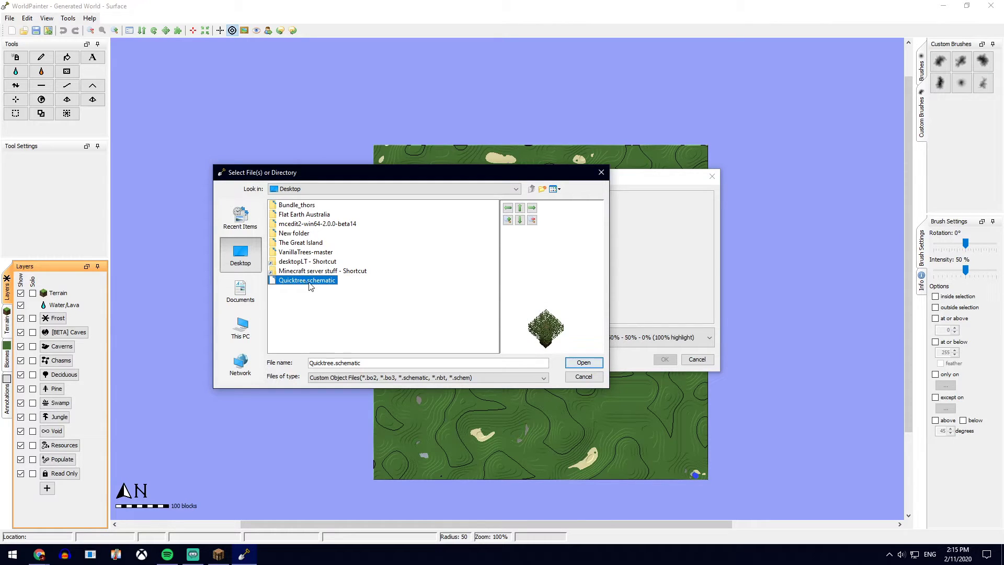
{"action": "left_click", "coordinate": [520, 209]}
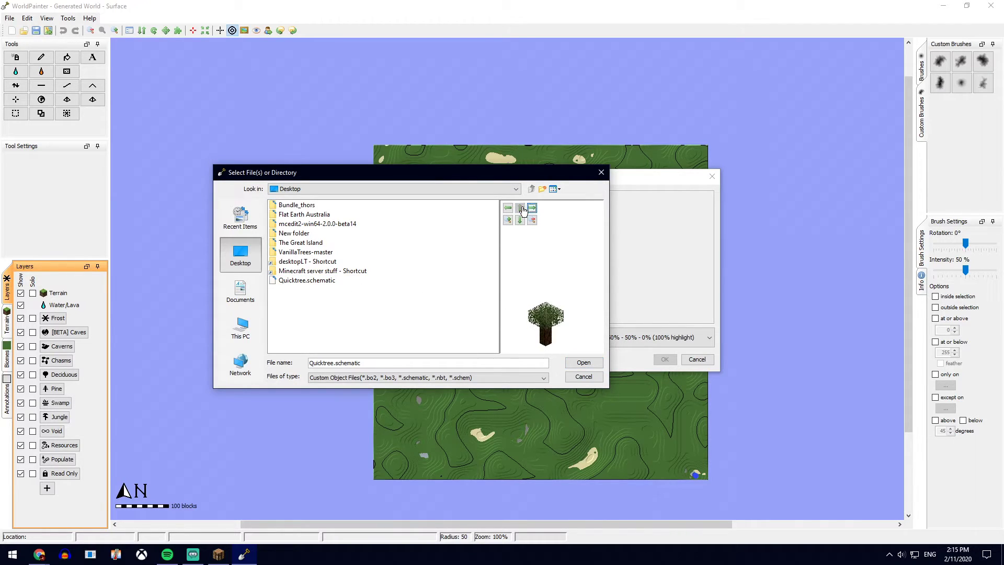
{"action": "left_click", "coordinate": [584, 362]}
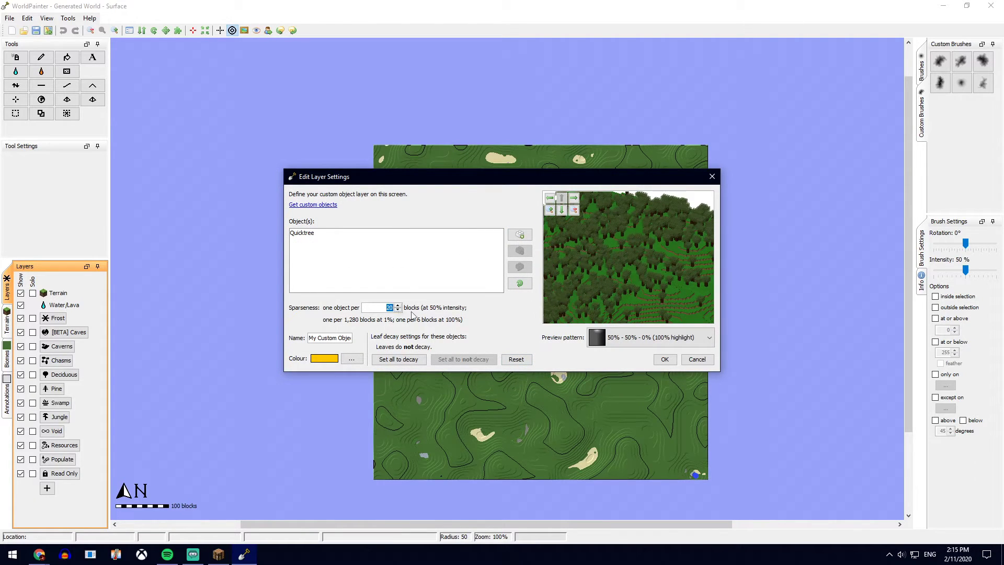
Try a sparseness of one object per 500 blocks for the Quicktree layer.
{"action": "left_click_drag", "start_coordinate": [627, 272], "coordinate": [642, 255]}
{"action": "left_click_drag", "start_coordinate": [581, 296], "coordinate": [583, 309]}
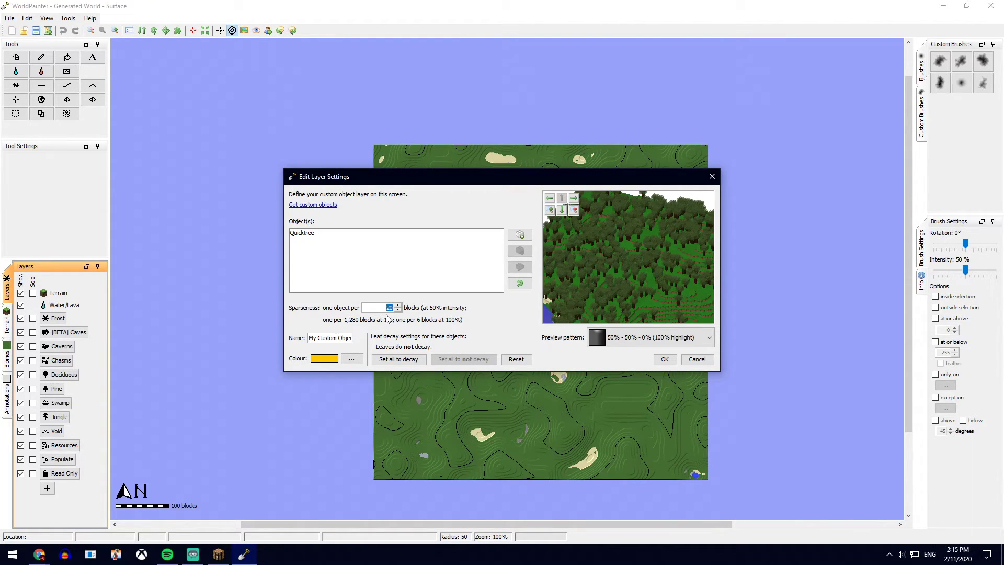
{"action": "type", "text": "00"}
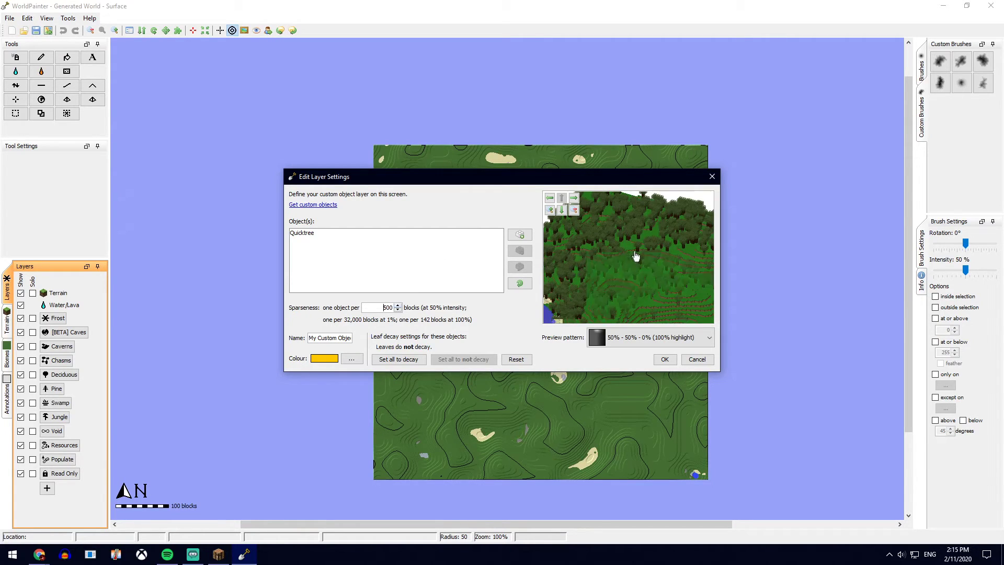
Set the Quicktree layer's sparseness to one object per 300 blocks and accept the layer settings.
{"action": "left_click_drag", "start_coordinate": [381, 308], "coordinate": [481, 311]}
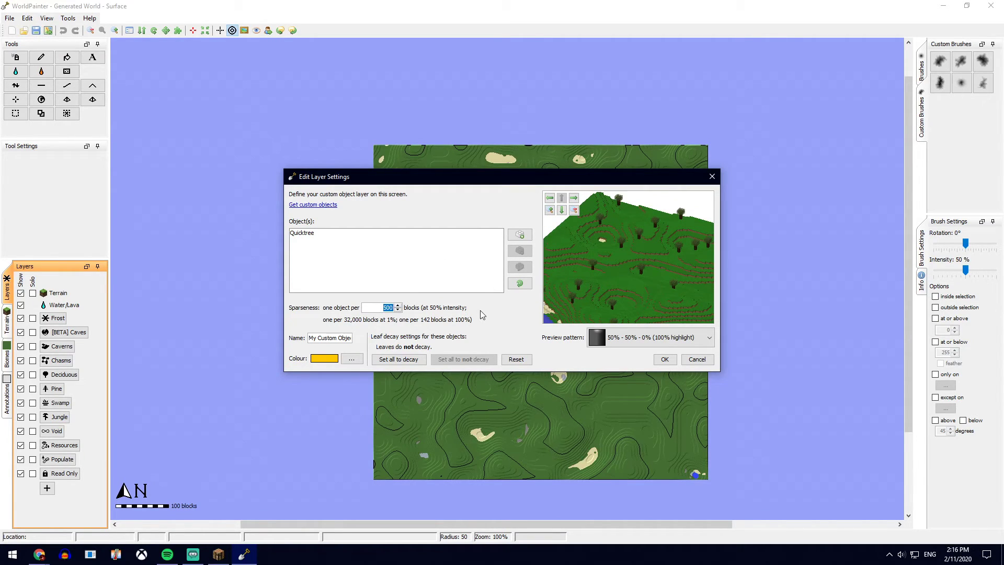
{"action": "type", "text": "300"}
{"action": "left_click", "coordinate": [664, 359]}
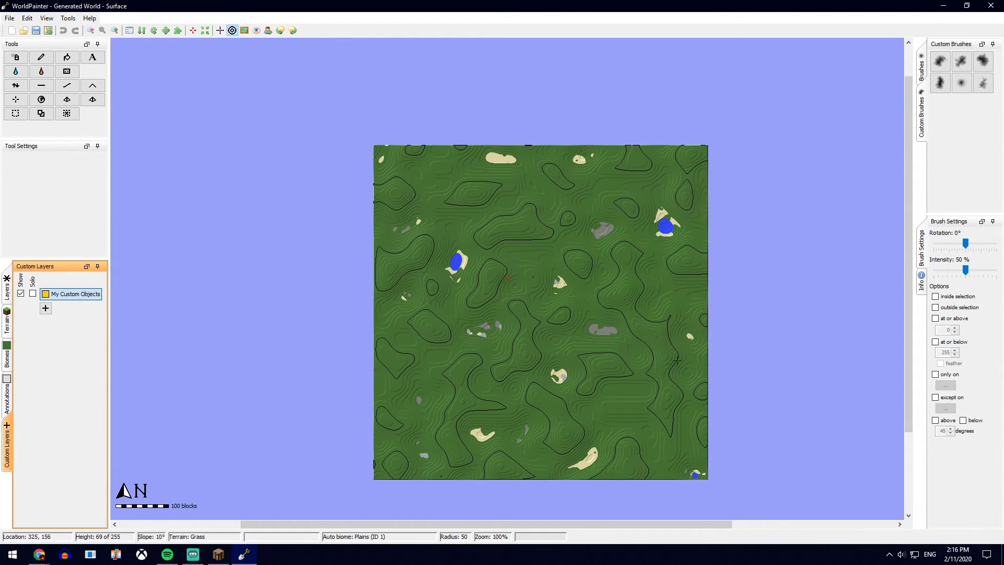